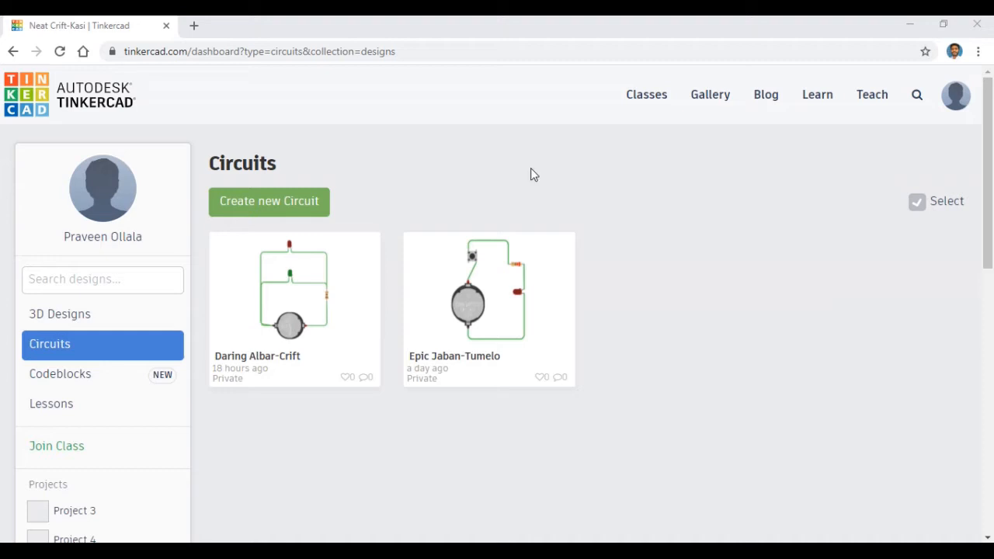
# Create a new circuit and place a Piezo in the upper middle of the workplane.
pyautogui.click(261, 200)
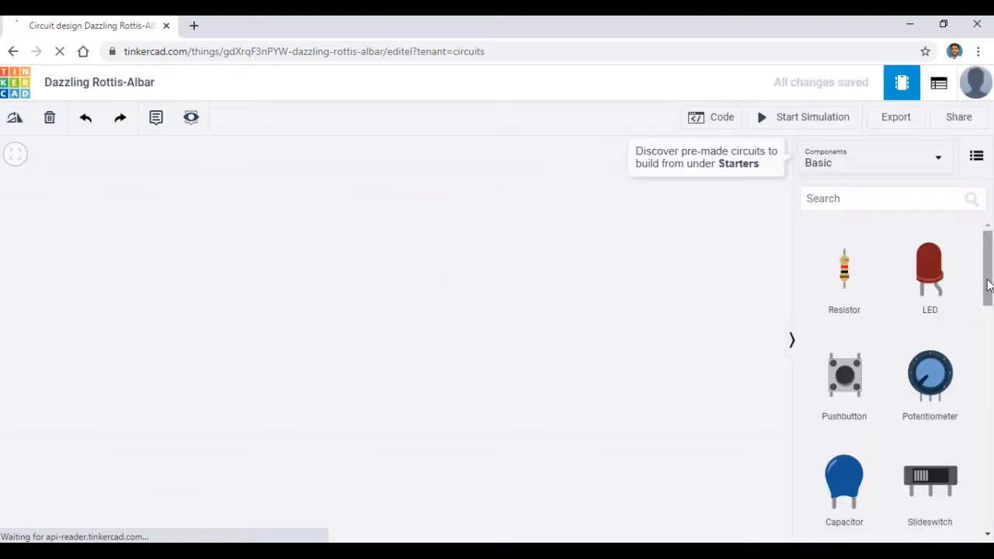
pyautogui.moveTo(988, 286); pyautogui.dragTo(991, 495)
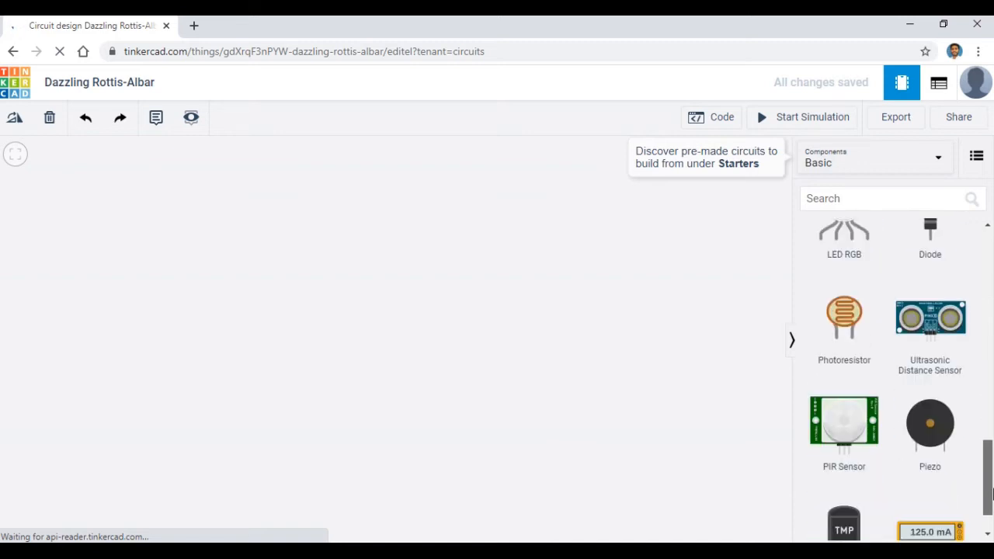
pyautogui.moveTo(940, 429); pyautogui.dragTo(500, 293)
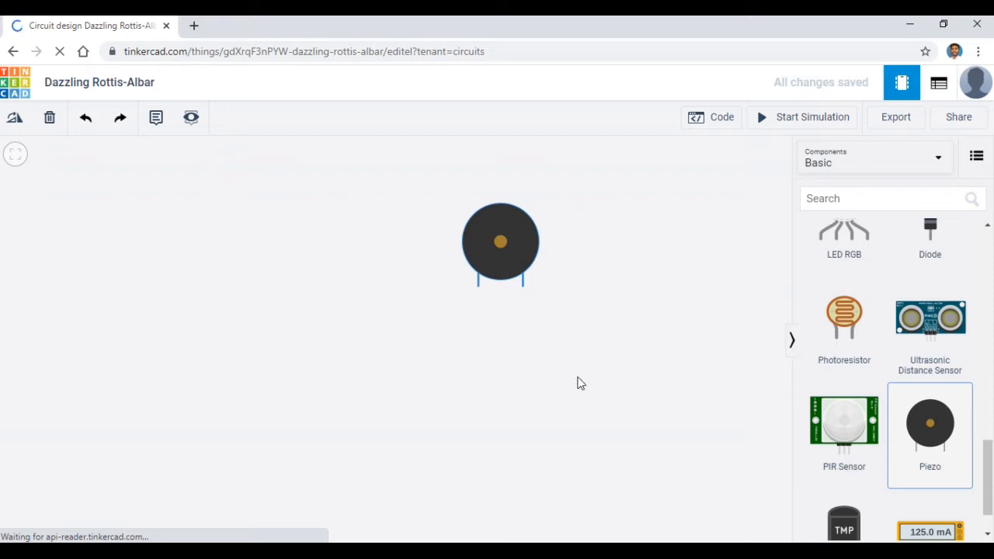
pyautogui.click(508, 285)
pyautogui.moveTo(497, 262); pyautogui.dragTo(506, 263)
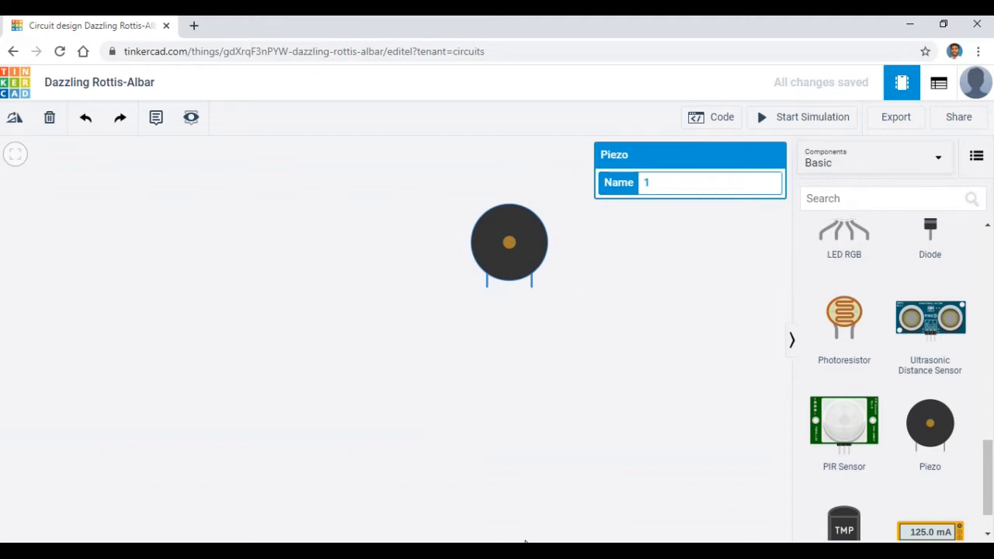
# Add a Coin Cell 3V Battery below and to the left of the piezo.
pyautogui.moveTo(990, 458); pyautogui.dragTo(991, 489)
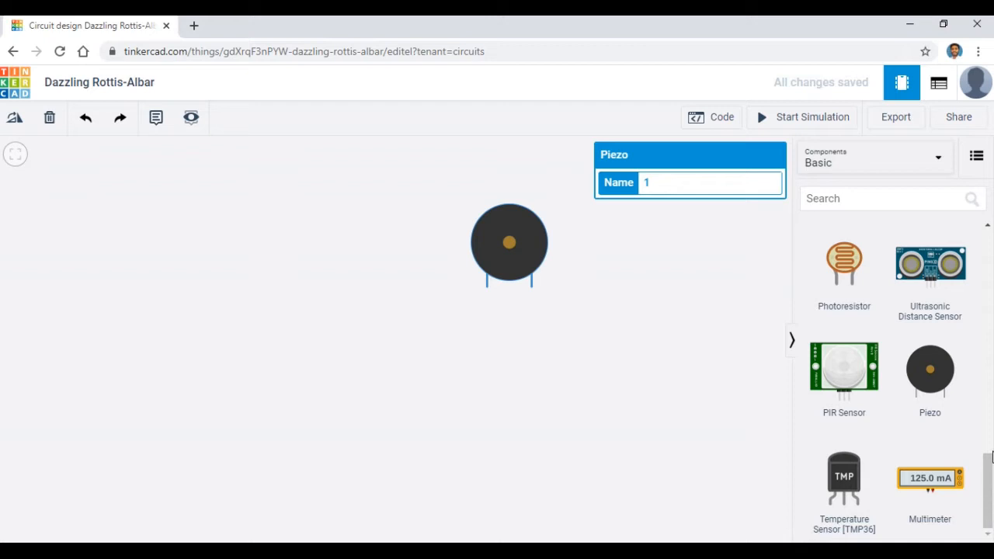
pyautogui.scroll(1, 989, 459)
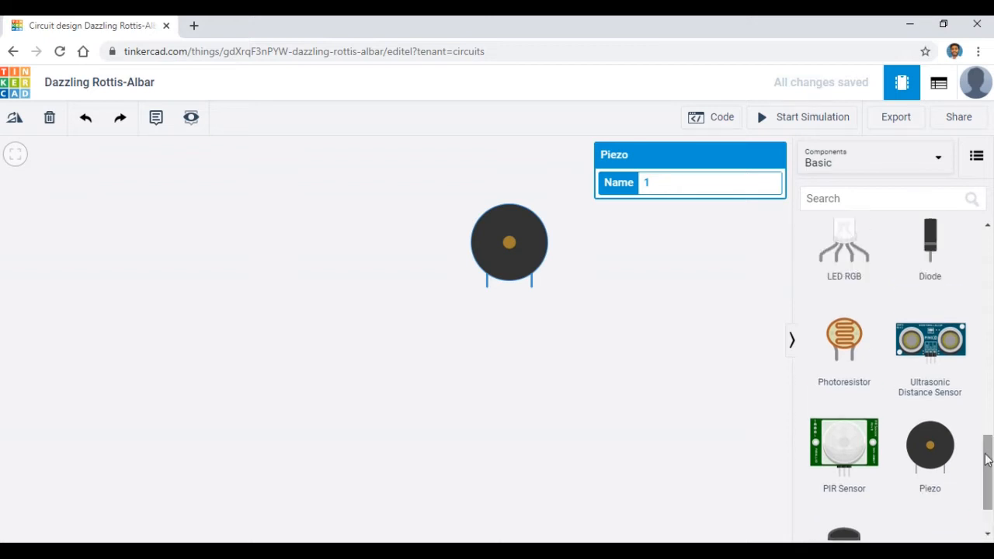
pyautogui.moveTo(988, 460); pyautogui.dragTo(988, 310)
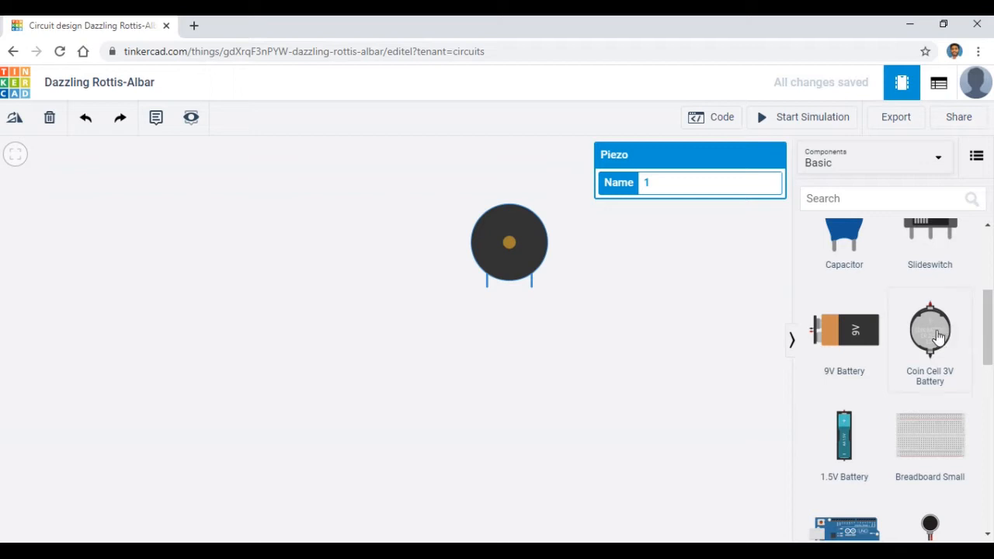
pyautogui.moveTo(938, 335); pyautogui.dragTo(338, 349)
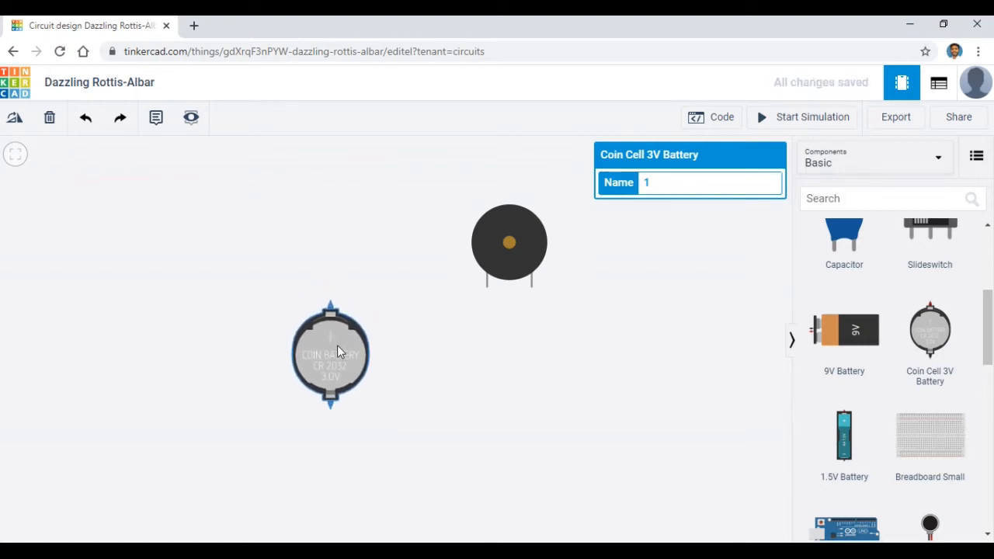
pyautogui.click(454, 358)
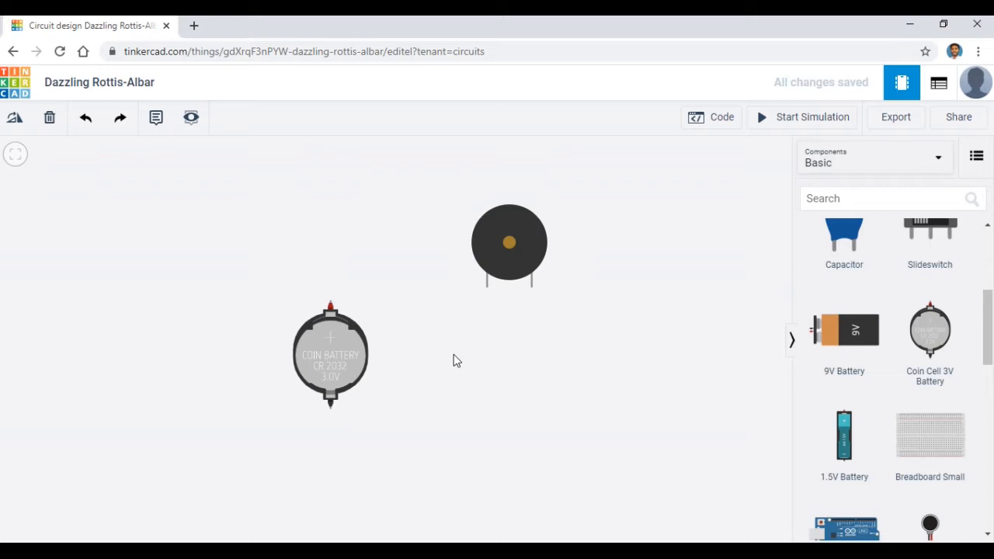
pyautogui.moveTo(340, 359); pyautogui.dragTo(327, 356)
pyautogui.click(512, 353)
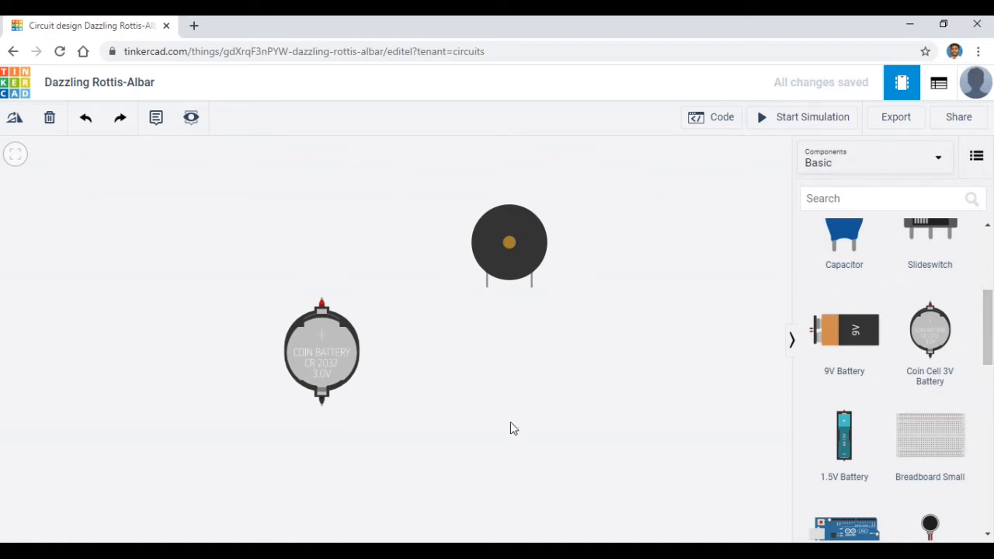
# Wire the battery's positive terminal to the piezo's left leg.
pyautogui.click(323, 301)
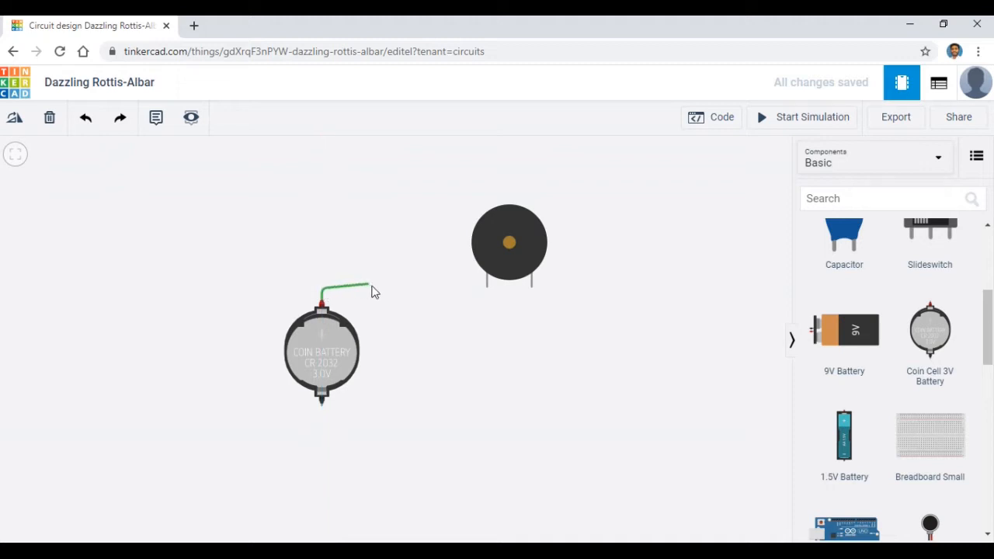
pyautogui.click(487, 289)
pyautogui.click(473, 372)
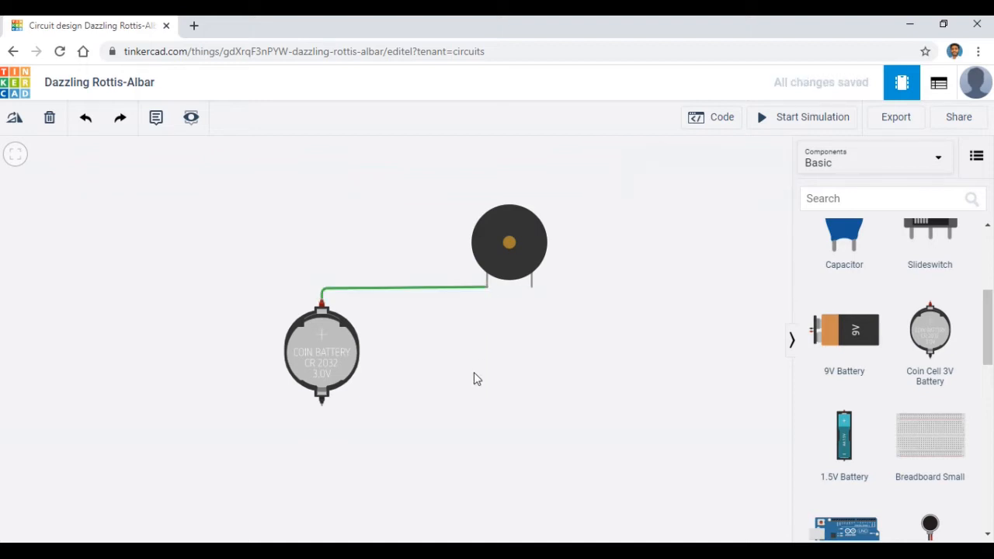
# Wire the battery's negative terminal to the piezo's right leg, routing it below the battery with the corner aligned under that leg.
pyautogui.click(322, 406)
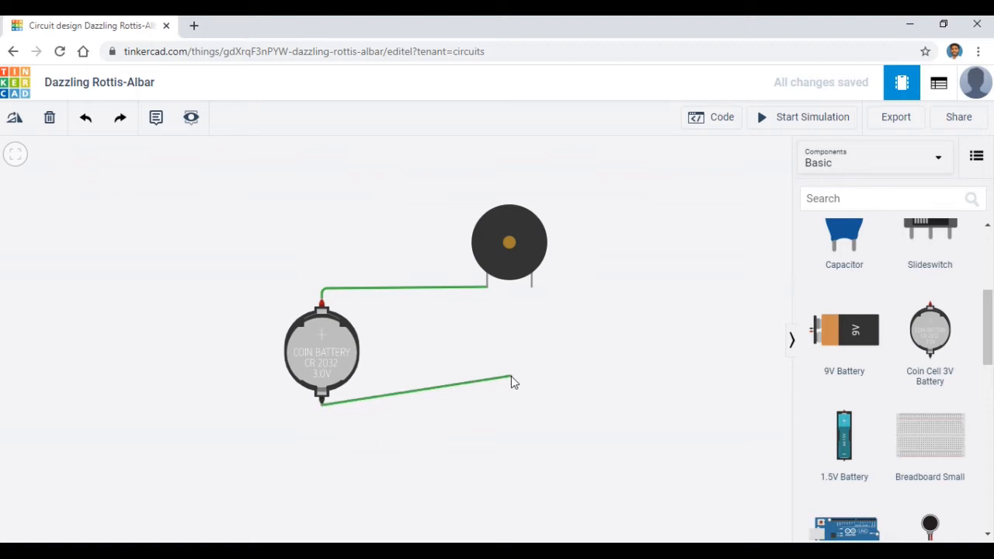
pyautogui.click(323, 420)
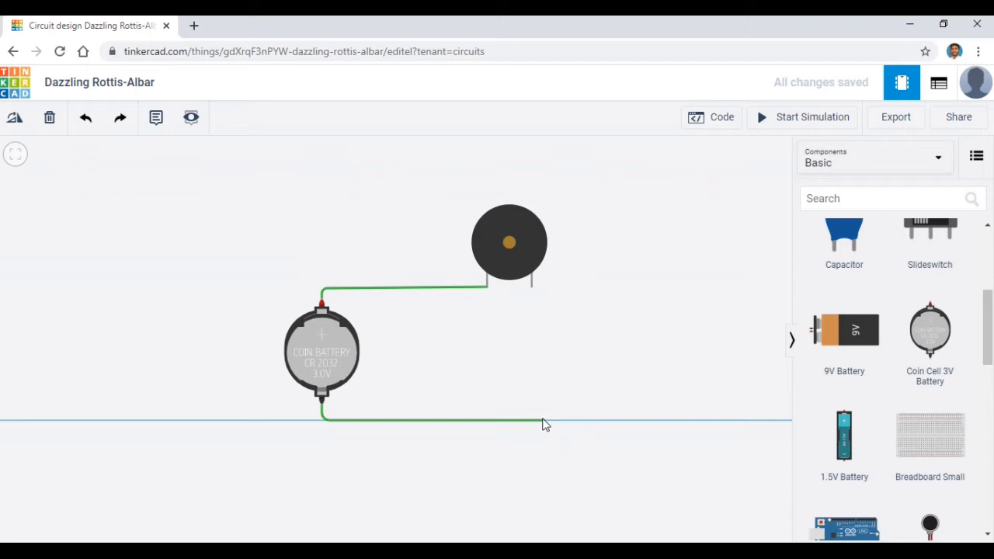
pyautogui.click(542, 420)
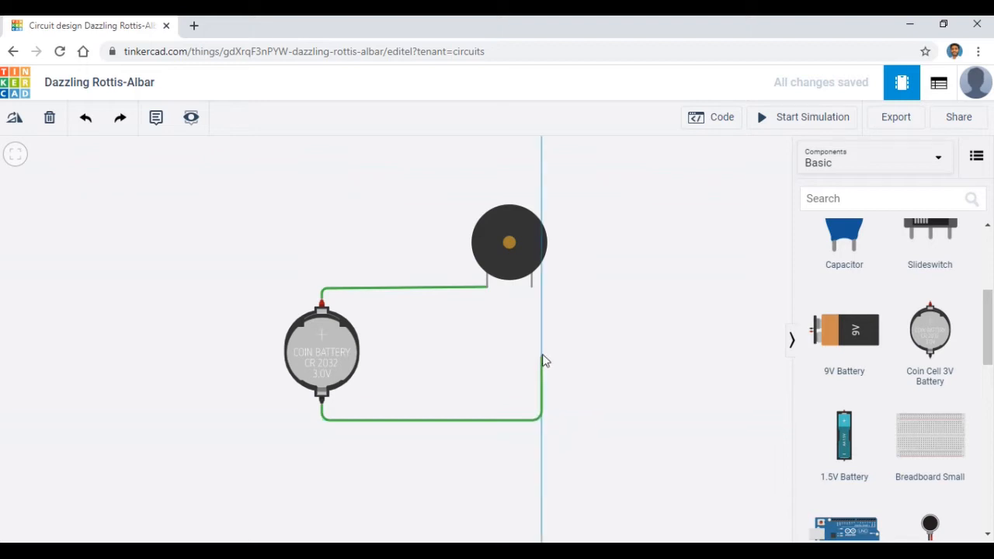
pyautogui.click(532, 288)
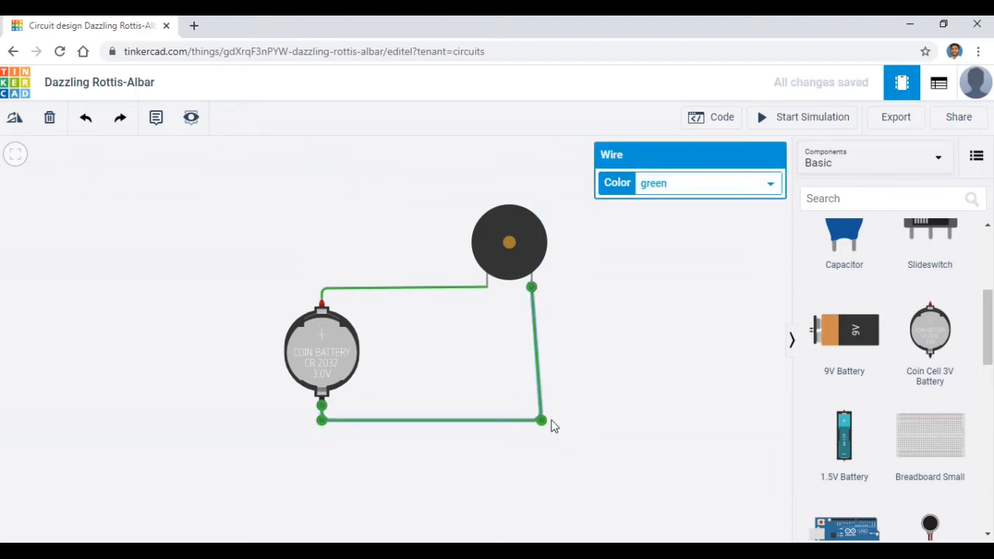
pyautogui.moveTo(542, 422); pyautogui.dragTo(530, 417)
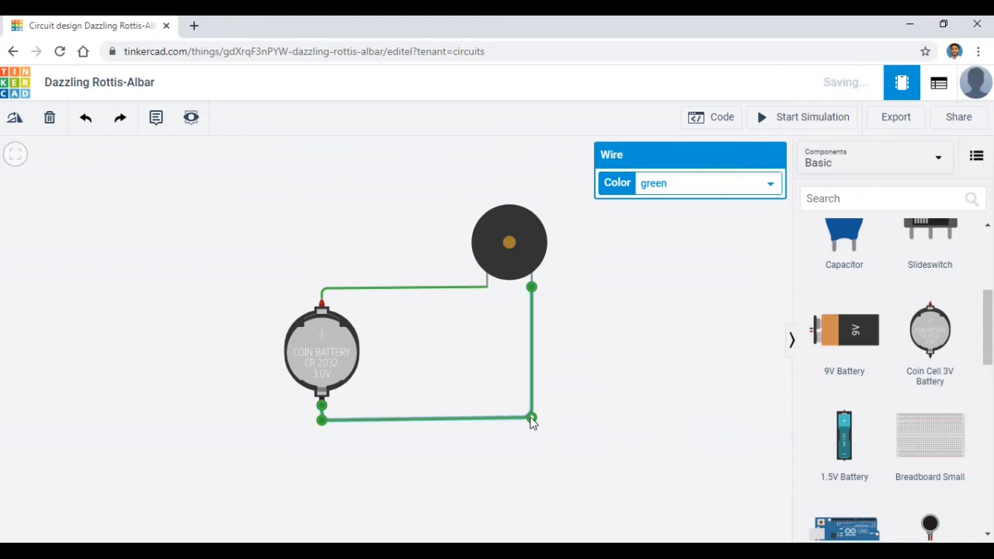
pyautogui.click(650, 412)
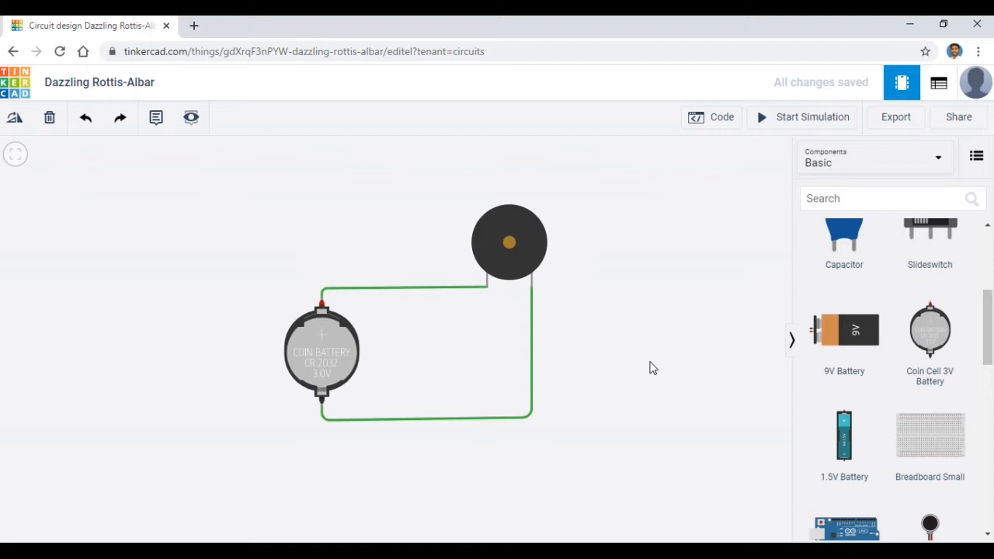
# Run and stop the circuit simulation twice to check how the piezo responds to the battery.
pyautogui.click(805, 123)
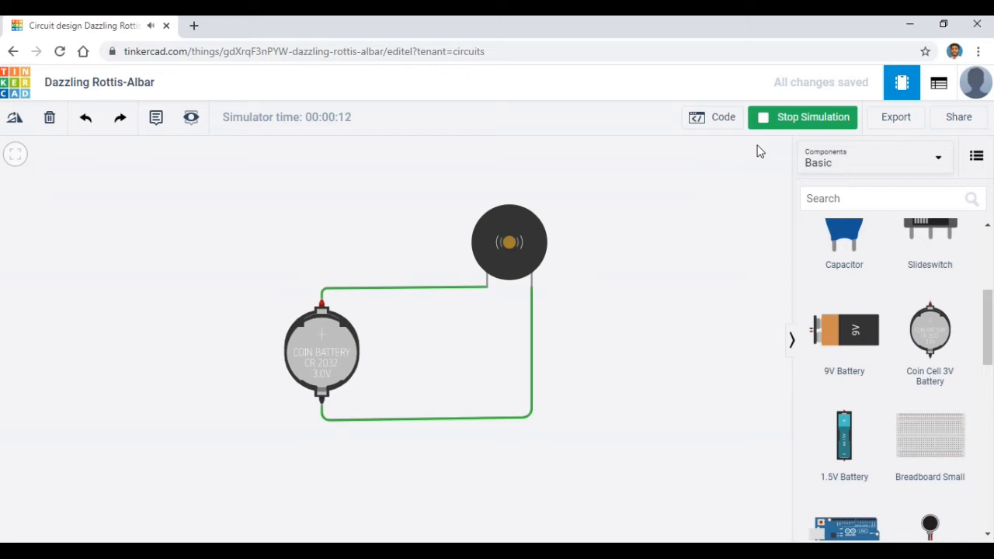
pyautogui.click(796, 123)
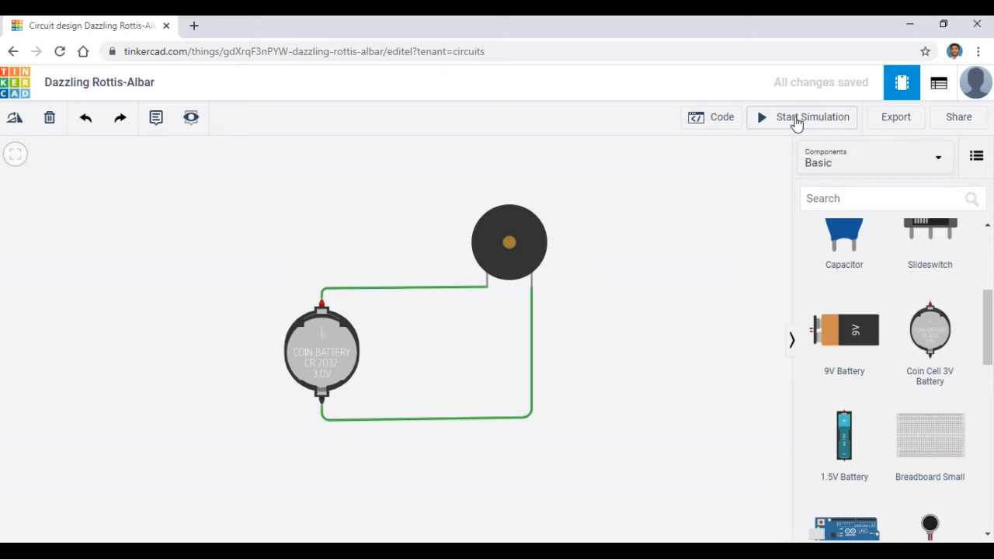
pyautogui.click(796, 123)
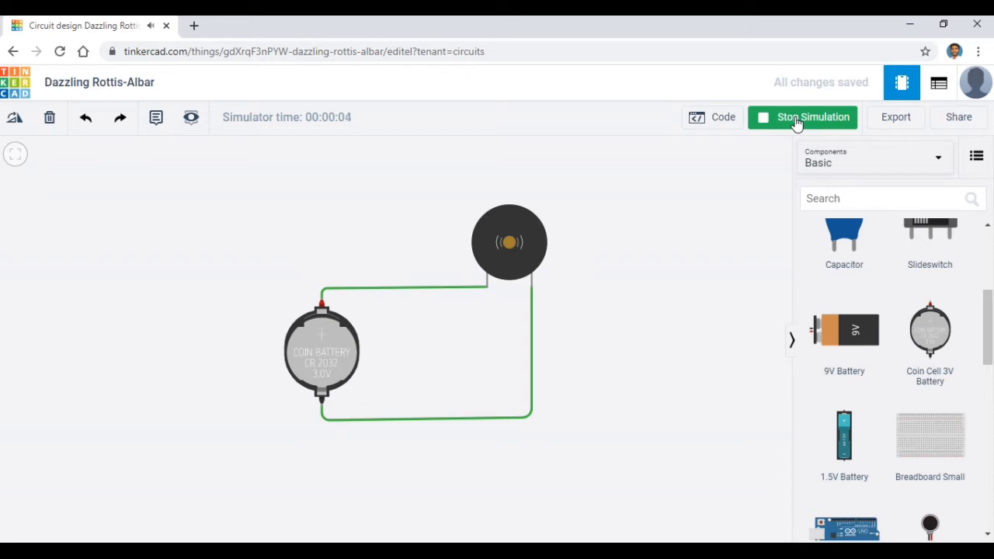
pyautogui.click(796, 123)
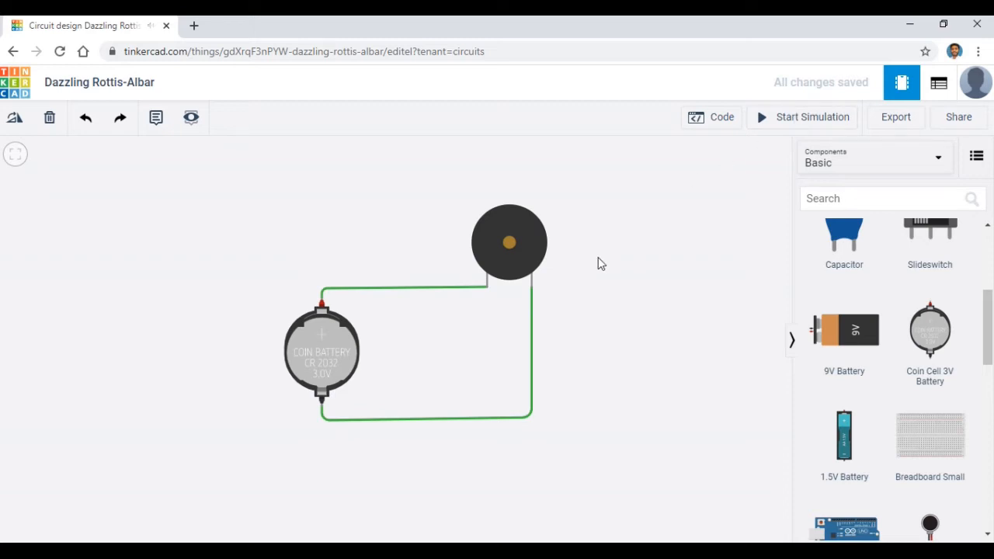
# Nudge the piezo to straighten the upper wire and place a Photoresistor above that wire, between the battery and the piezo.
pyautogui.moveTo(493, 243)
pyautogui.mouseDown()
pyautogui.moveTo(503, 243)
pyautogui.moveTo(488, 240)
pyautogui.moveTo(492, 248)
pyautogui.mouseUp()
pyautogui.moveTo(990, 331); pyautogui.dragTo(992, 473)
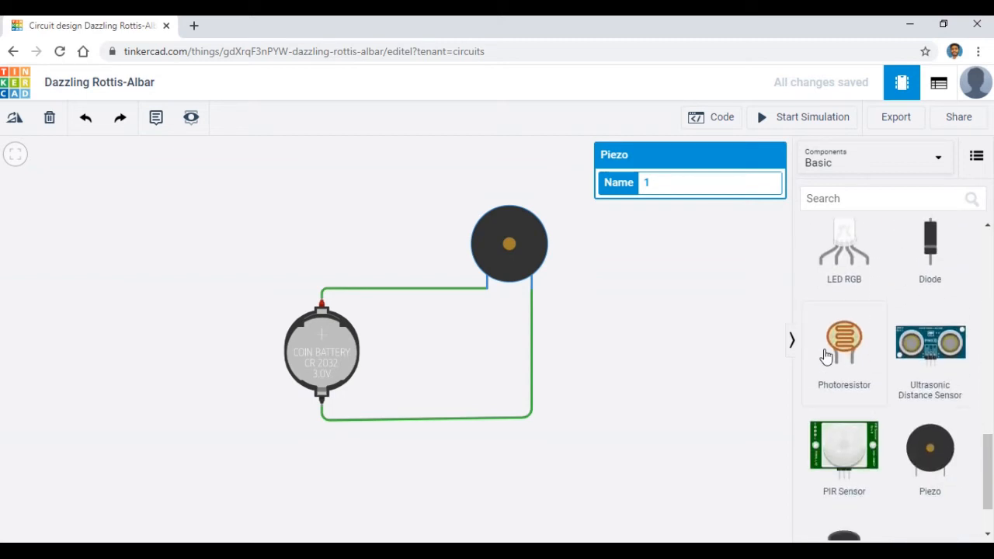
pyautogui.moveTo(826, 355); pyautogui.dragTo(386, 253)
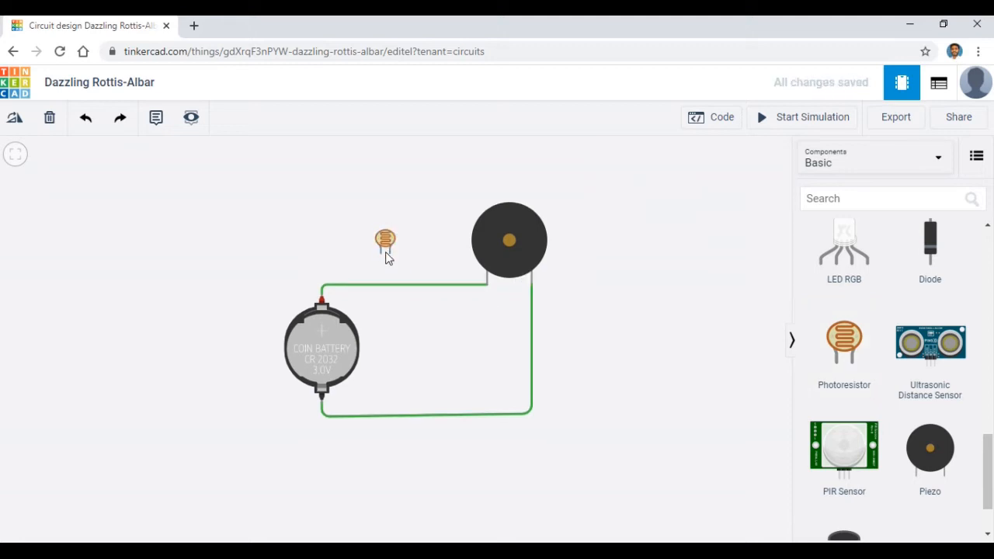
# Delete the wire between the battery's positive terminal and the piezo's left leg.
pyautogui.click(419, 288)
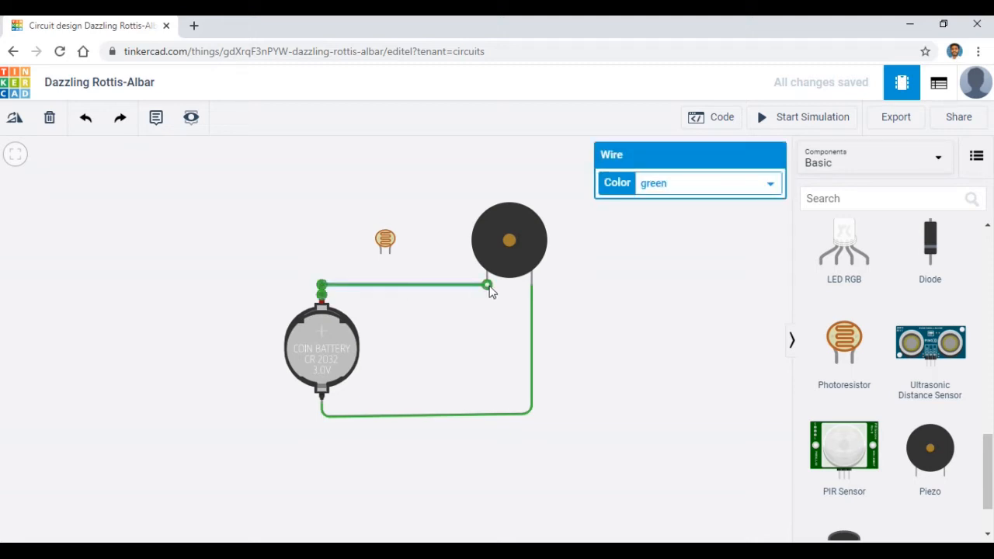
pyautogui.moveTo(489, 286)
pyautogui.mouseDown()
pyautogui.moveTo(375, 286)
pyautogui.moveTo(470, 277)
pyautogui.moveTo(460, 288)
pyautogui.moveTo(487, 286)
pyautogui.mouseUp()
pyautogui.moveTo(486, 284); pyautogui.dragTo(378, 288)
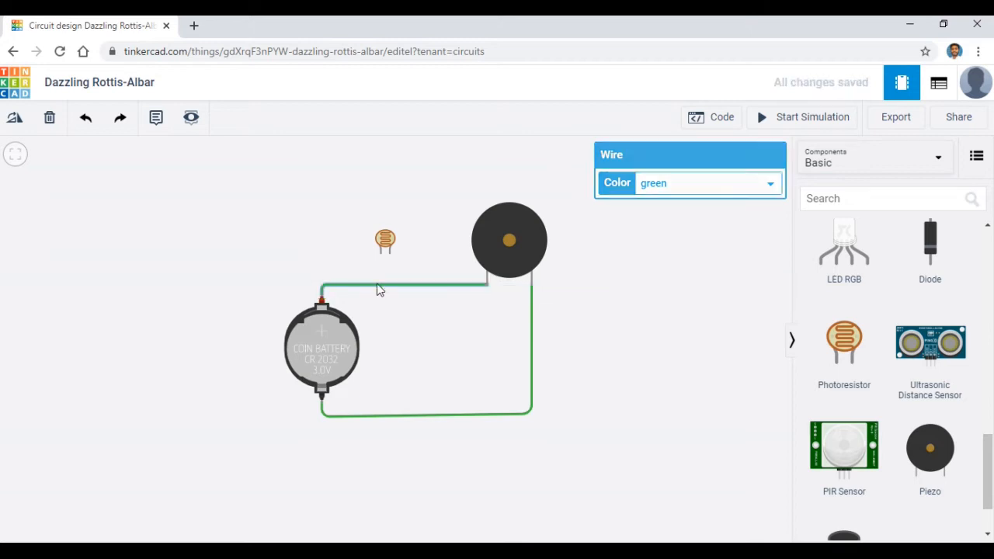
pyautogui.click(378, 289)
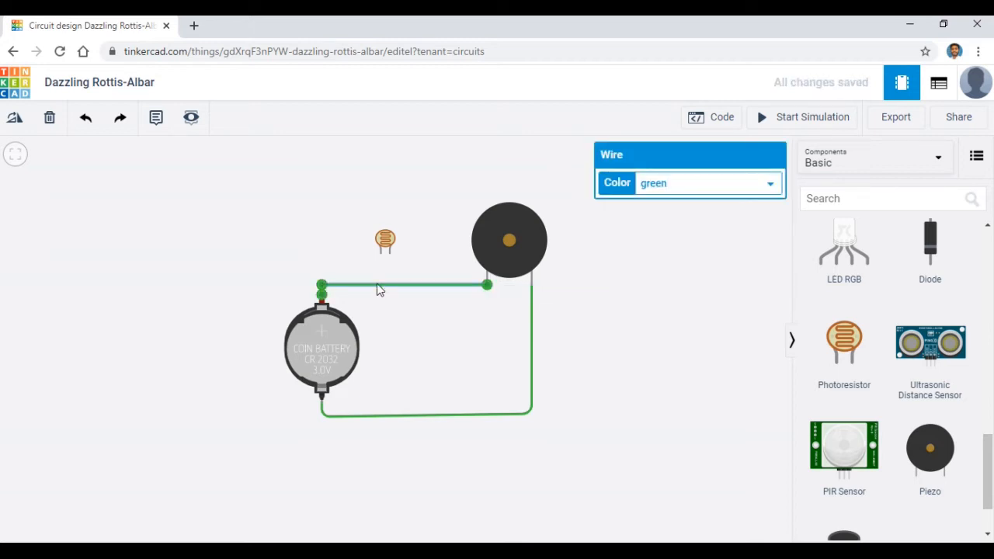
pyautogui.press('Delete')
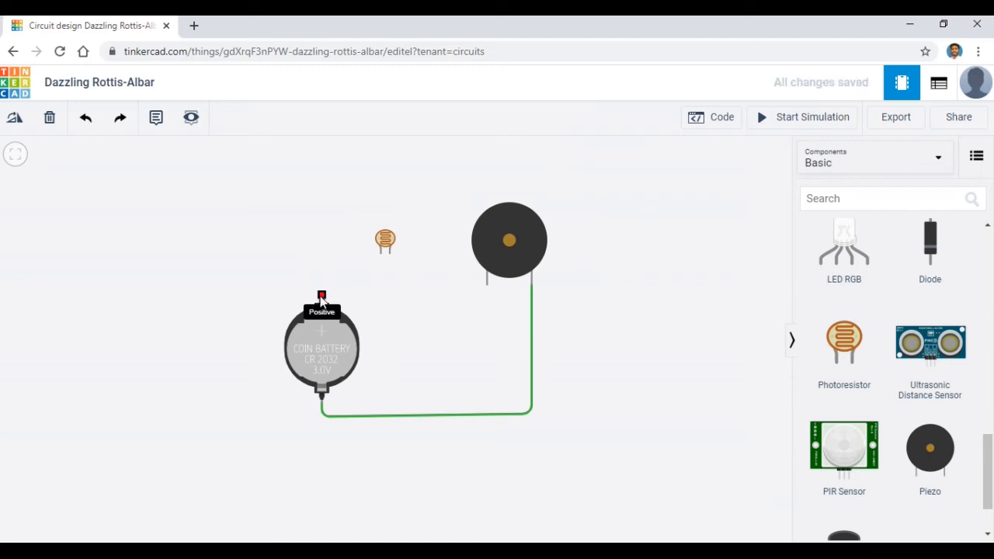
# Wire the battery's positive terminal to the photoresistor's Terminal 1 with right-angle bends, aligning the last corner under that terminal.
pyautogui.click(321, 297)
pyautogui.click(322, 273)
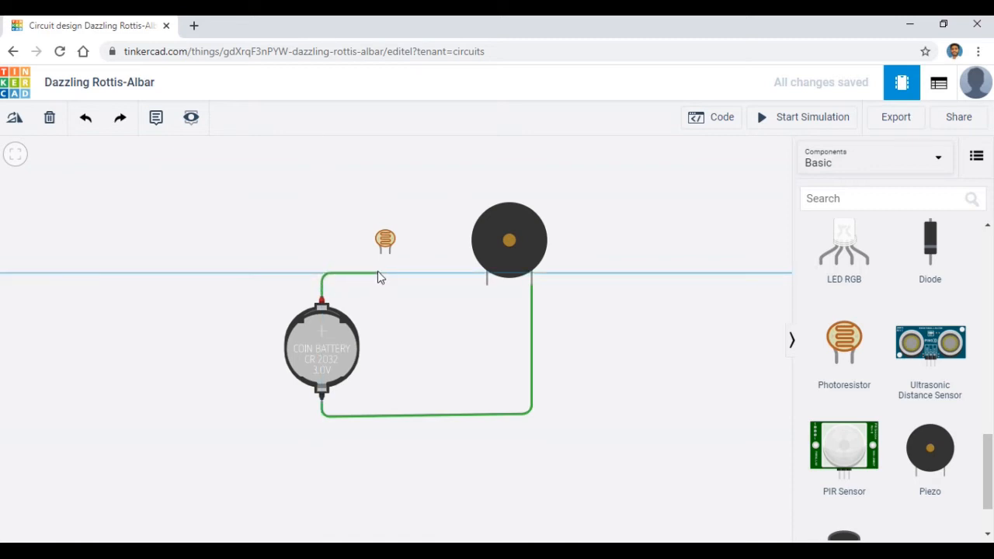
pyautogui.click(378, 273)
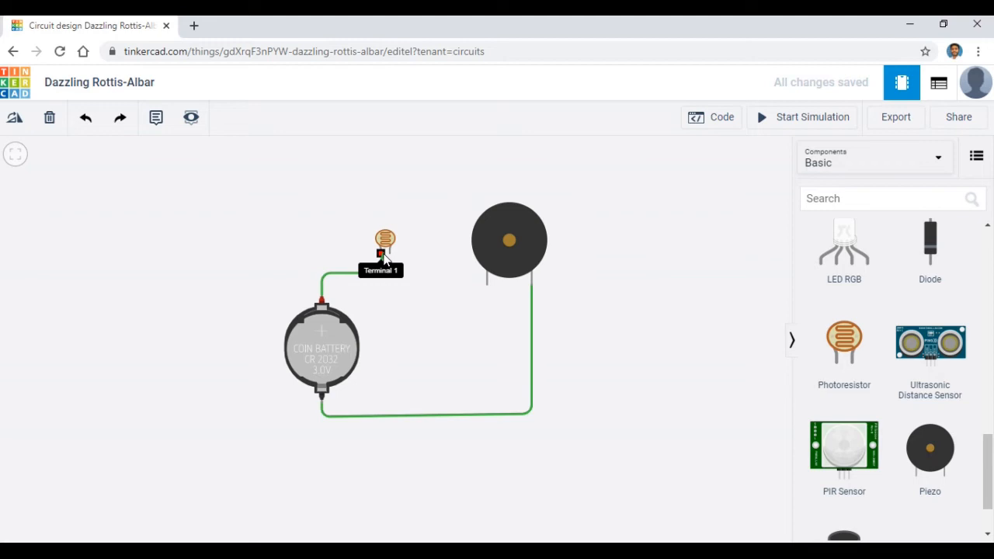
pyautogui.click(382, 255)
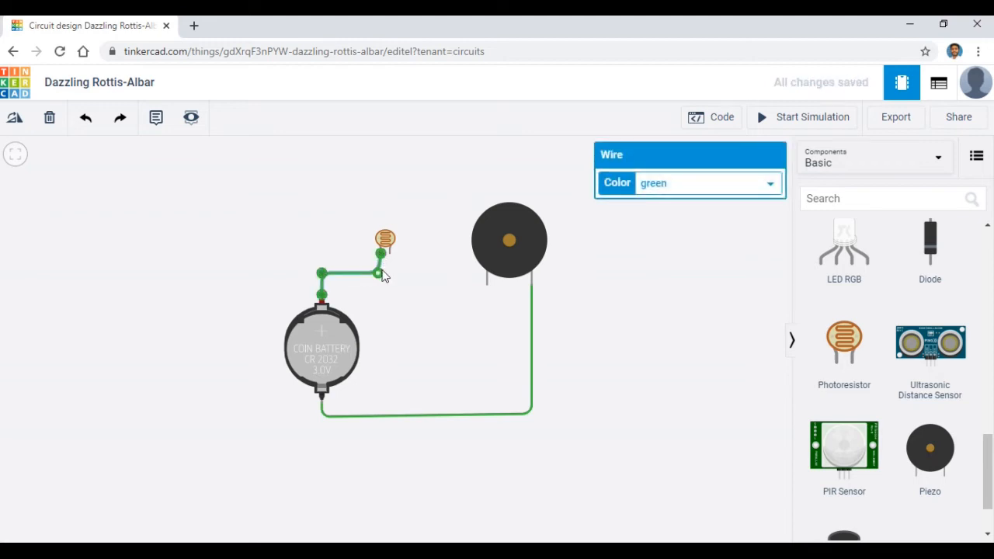
pyautogui.moveTo(382, 274); pyautogui.dragTo(383, 274)
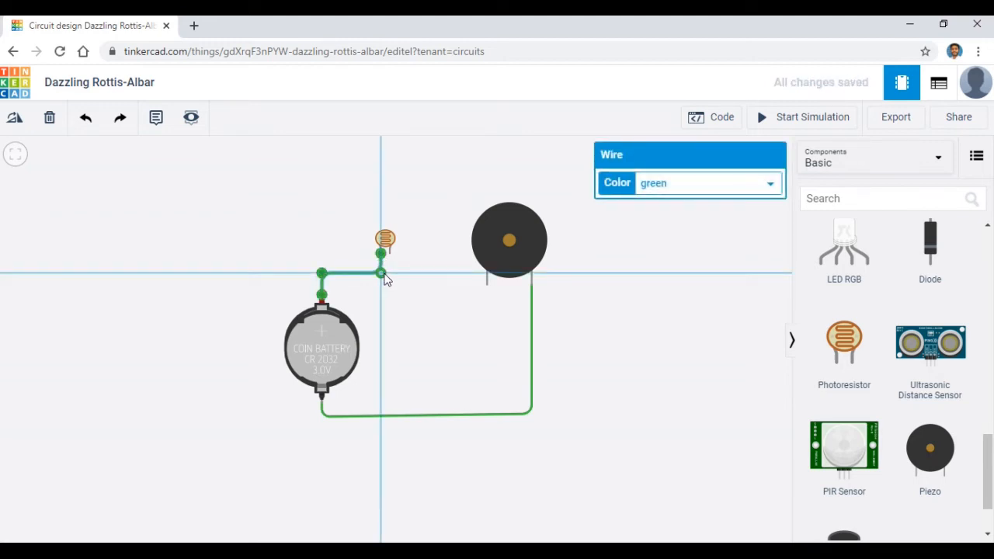
pyautogui.click(410, 305)
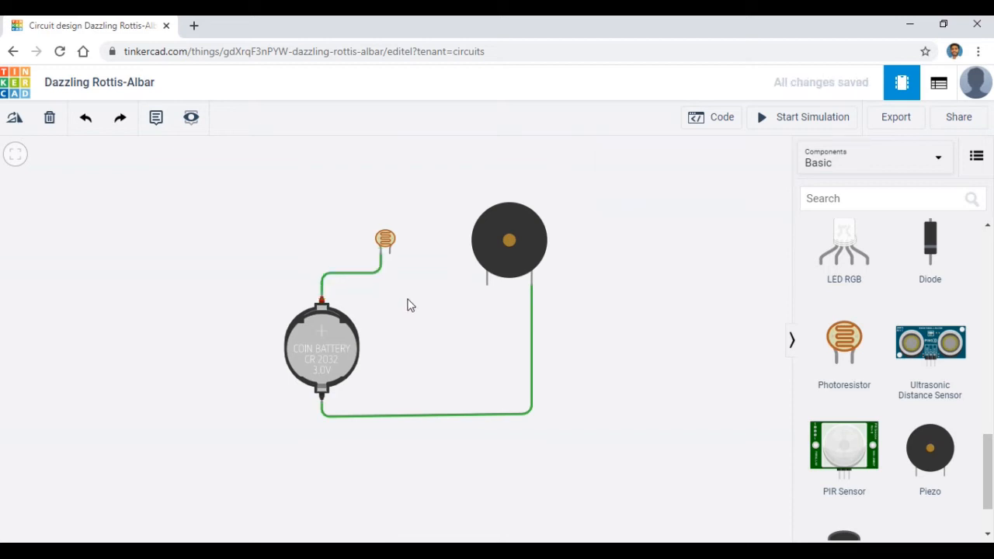
# Wire the photoresistor's Terminal 2 to the piezo's left leg with one bend, and move the piezo up to level that wire.
pyautogui.click(390, 257)
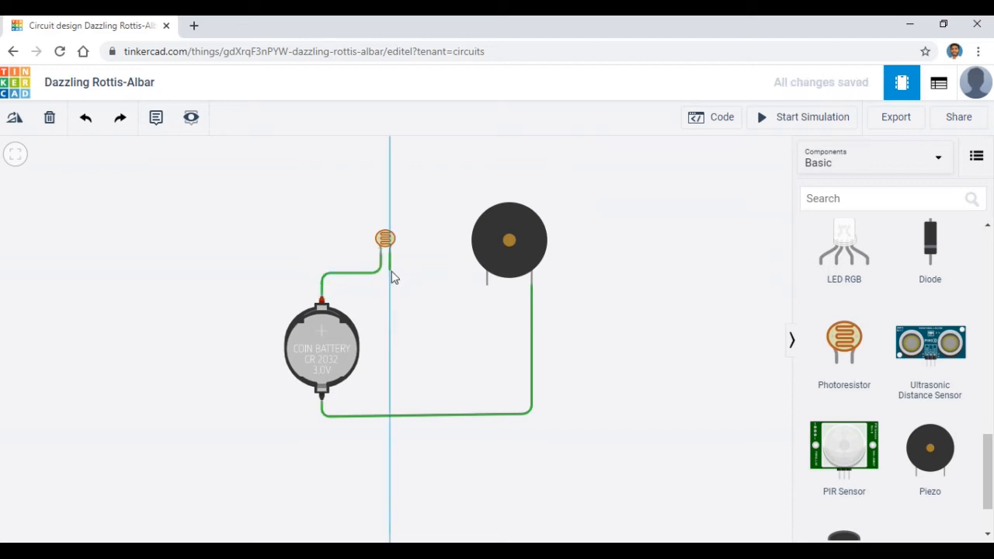
pyautogui.click(391, 272)
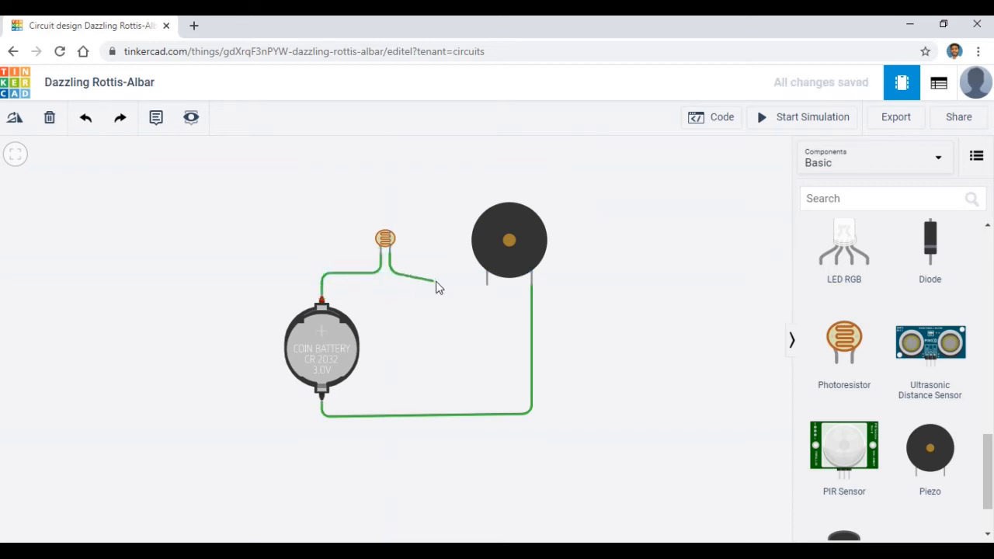
pyautogui.click(488, 289)
pyautogui.moveTo(492, 225)
pyautogui.mouseDown()
pyautogui.moveTo(490, 207)
pyautogui.moveTo(483, 211)
pyautogui.mouseUp()
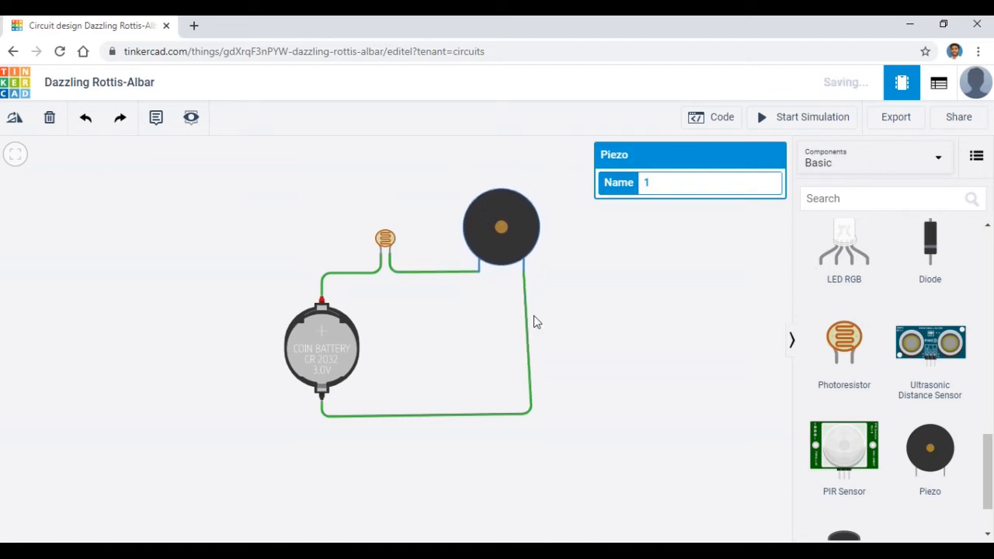
# Move the lower wire's right corner directly beneath the piezo's right leg so both of its segments run straight.
pyautogui.click(528, 423)
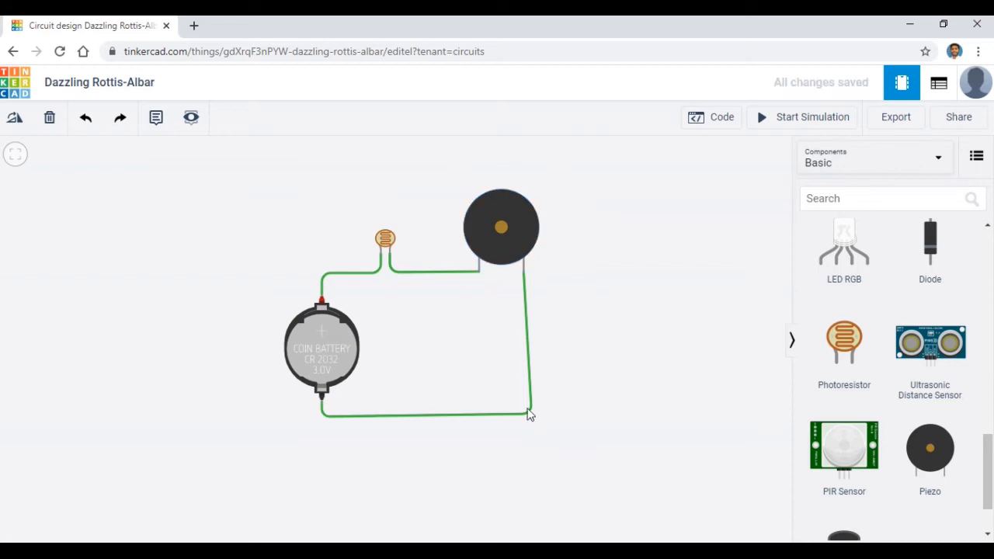
pyautogui.click(529, 413)
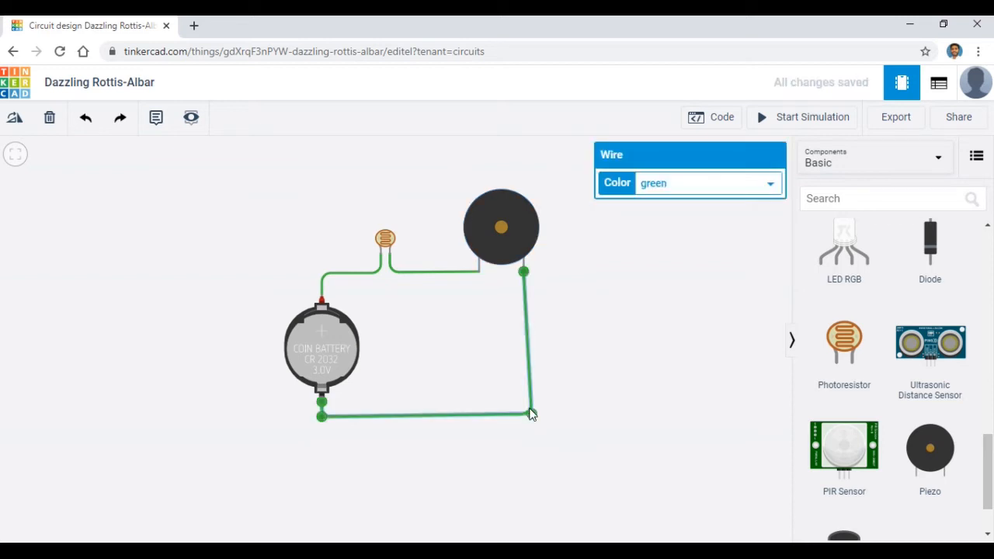
pyautogui.moveTo(529, 409)
pyautogui.mouseDown()
pyautogui.moveTo(515, 409)
pyautogui.moveTo(524, 417)
pyautogui.mouseUp()
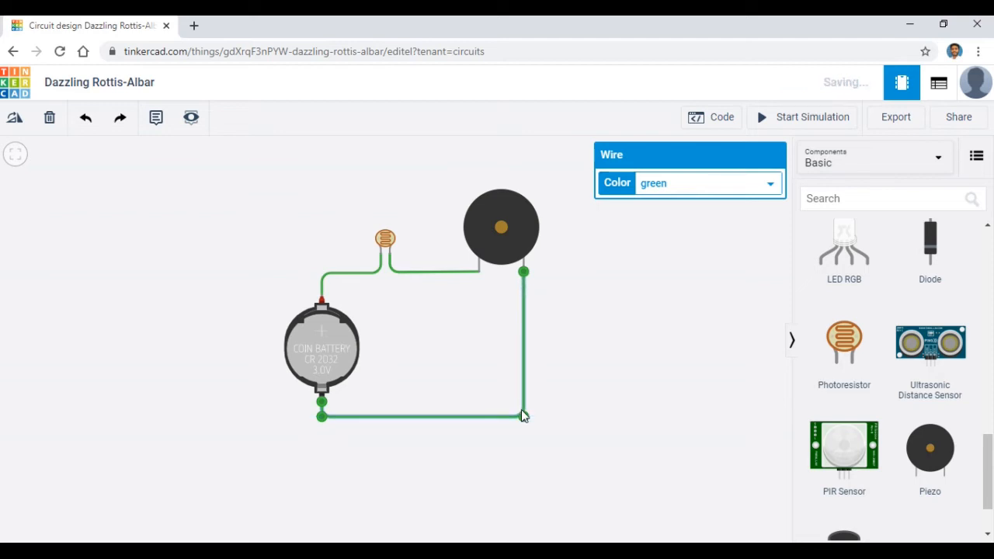
pyautogui.click(566, 328)
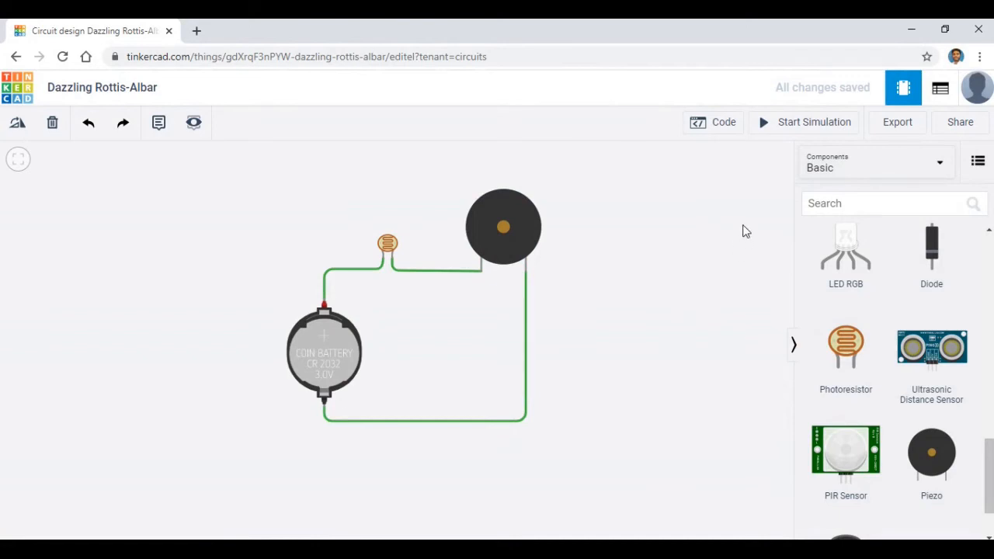
# Run the simulation, sweep the photoresistor's light level from dark to full brightness twice to check the piezo, and stop the simulation.
pyautogui.click(800, 126)
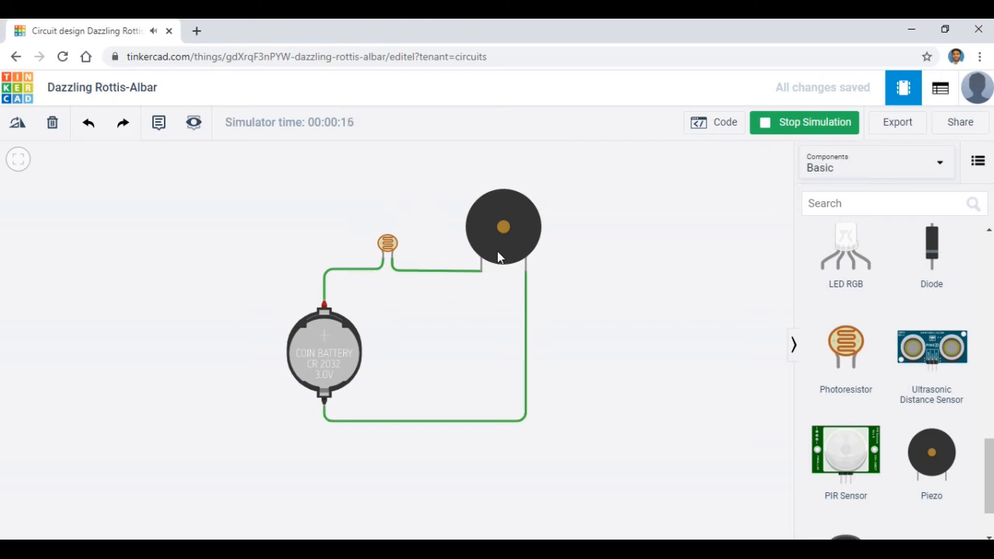
pyautogui.click(388, 247)
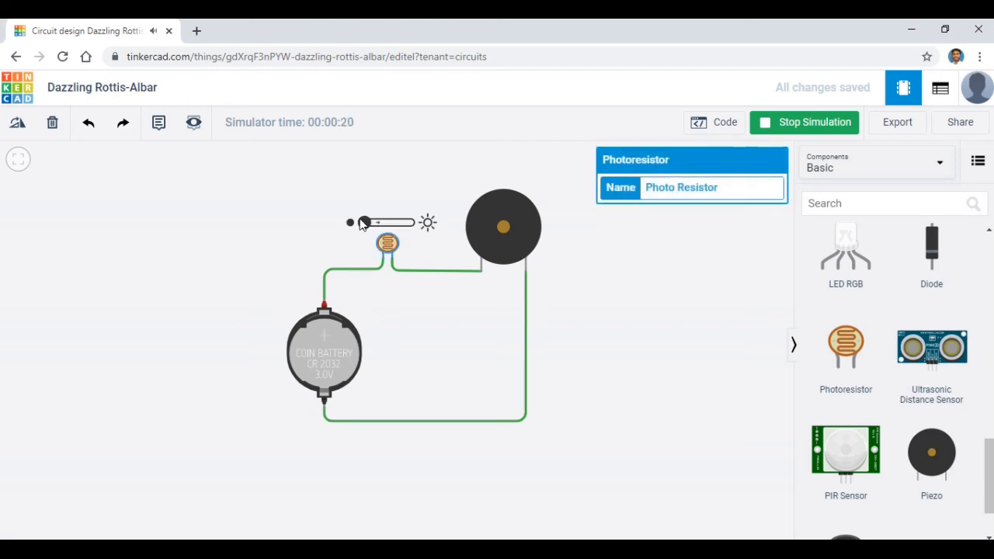
pyautogui.click(419, 320)
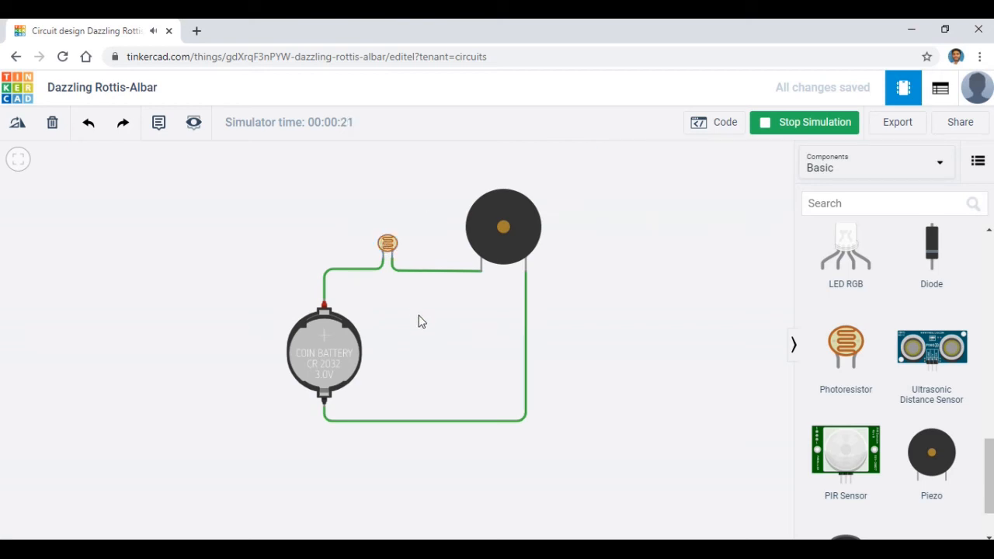
pyautogui.click(387, 247)
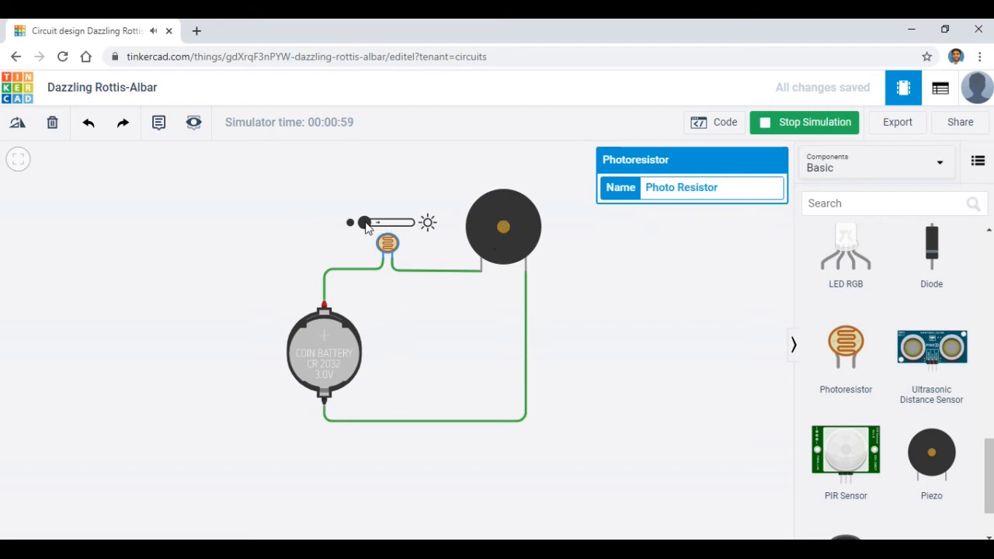
pyautogui.moveTo(368, 226); pyautogui.dragTo(370, 226)
pyautogui.moveTo(370, 224); pyautogui.dragTo(411, 225)
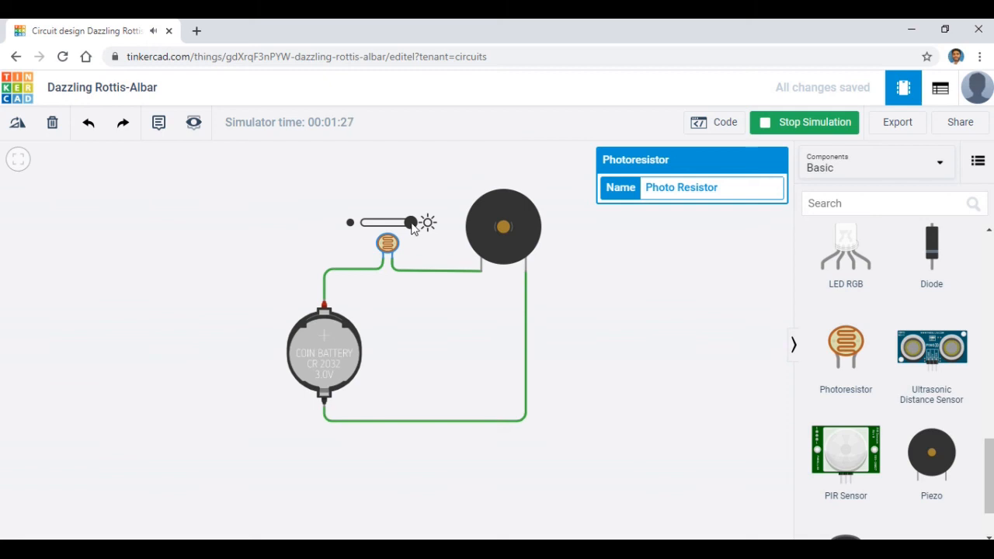
pyautogui.moveTo(412, 223); pyautogui.dragTo(364, 222)
pyautogui.moveTo(365, 226); pyautogui.dragTo(416, 227)
pyautogui.click(830, 131)
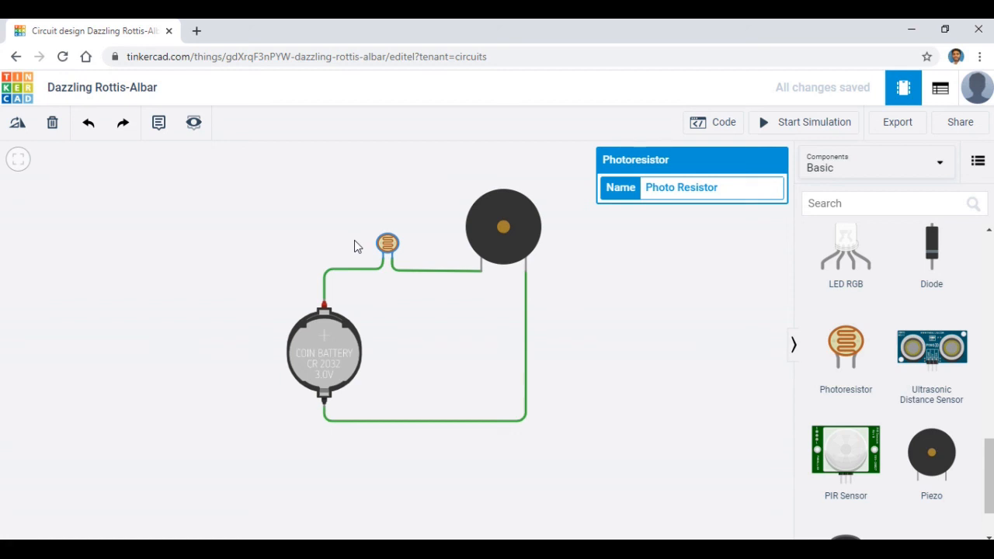
# Run and stop the simulation two more times, raising the photoresistor's light level from dark to full brightness during the first run.
pyautogui.click(791, 125)
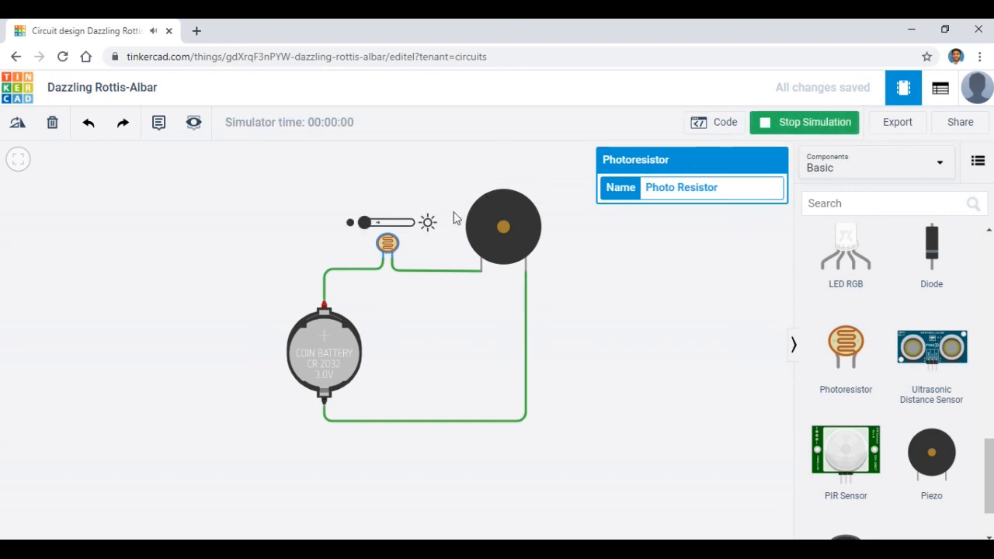
pyautogui.moveTo(365, 226)
pyautogui.mouseDown()
pyautogui.moveTo(423, 225)
pyautogui.moveTo(362, 224)
pyautogui.mouseUp()
pyautogui.moveTo(361, 222); pyautogui.dragTo(365, 226)
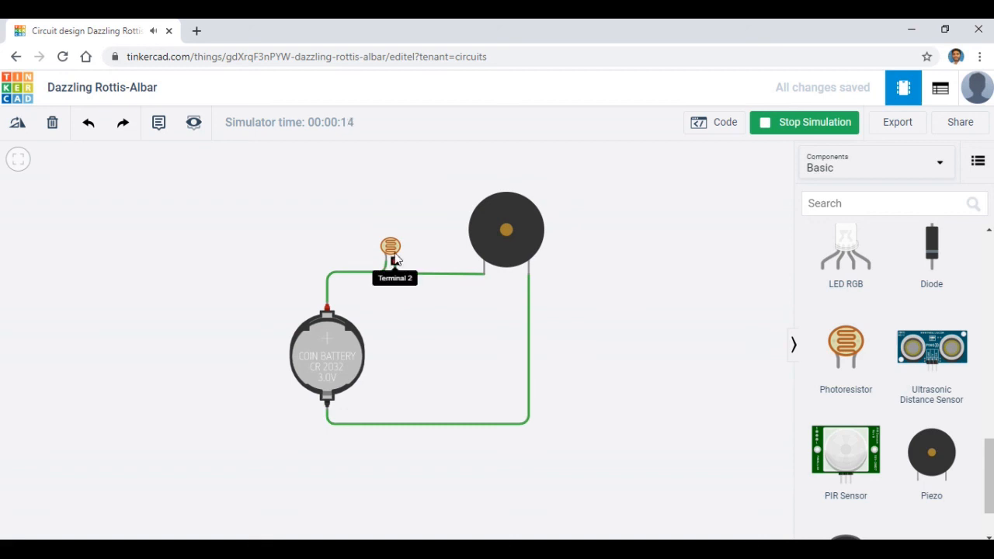
pyautogui.click(391, 247)
pyautogui.moveTo(369, 228); pyautogui.dragTo(415, 229)
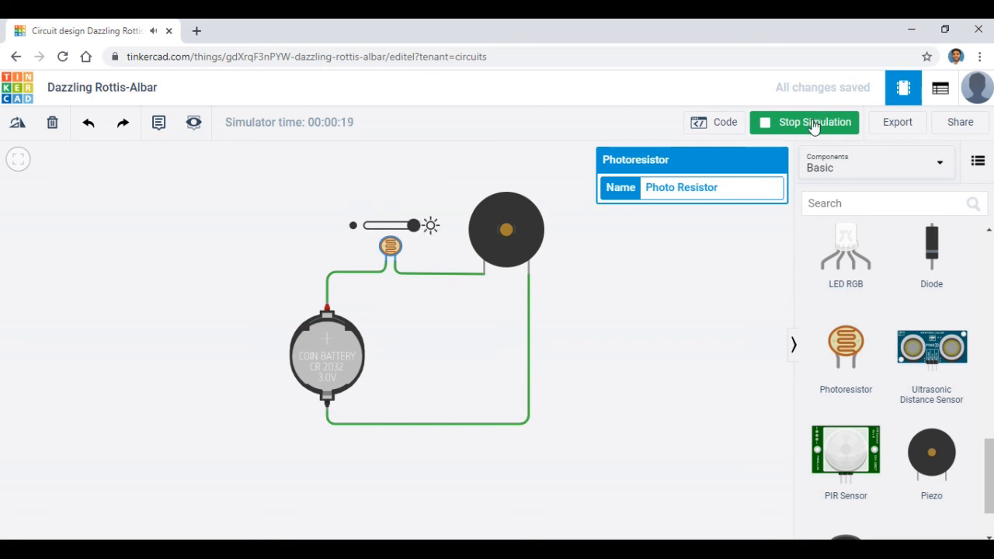
pyautogui.click(813, 126)
pyautogui.click(635, 344)
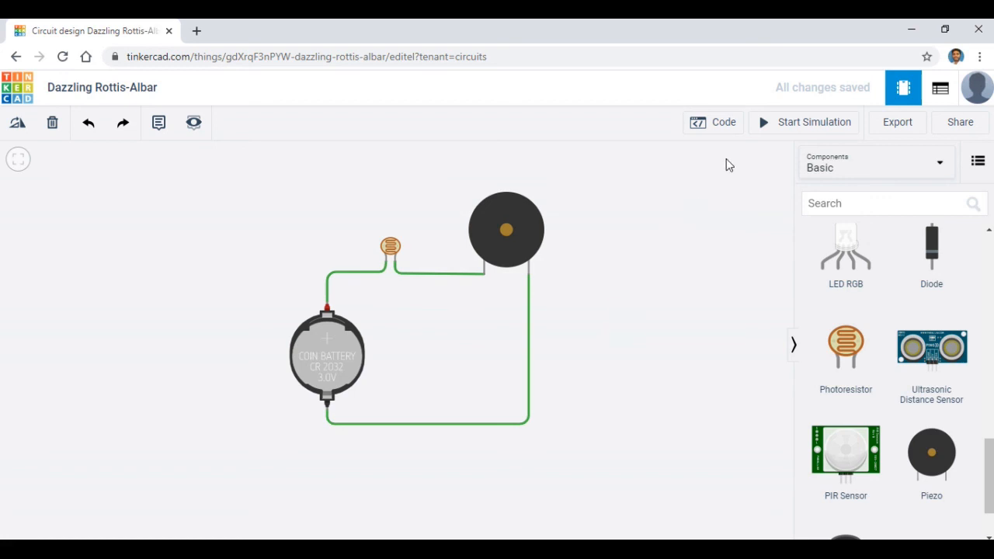
pyautogui.click(777, 132)
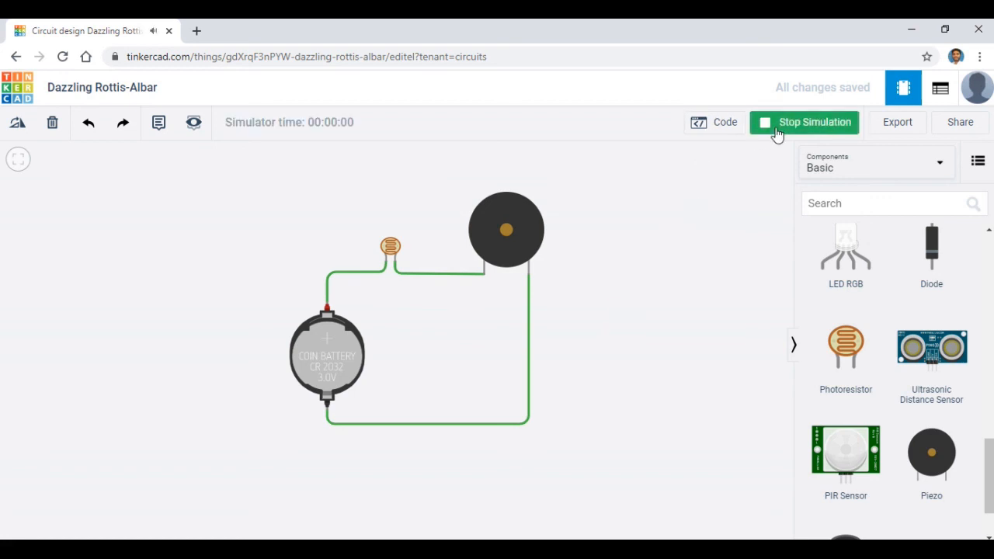
pyautogui.click(821, 129)
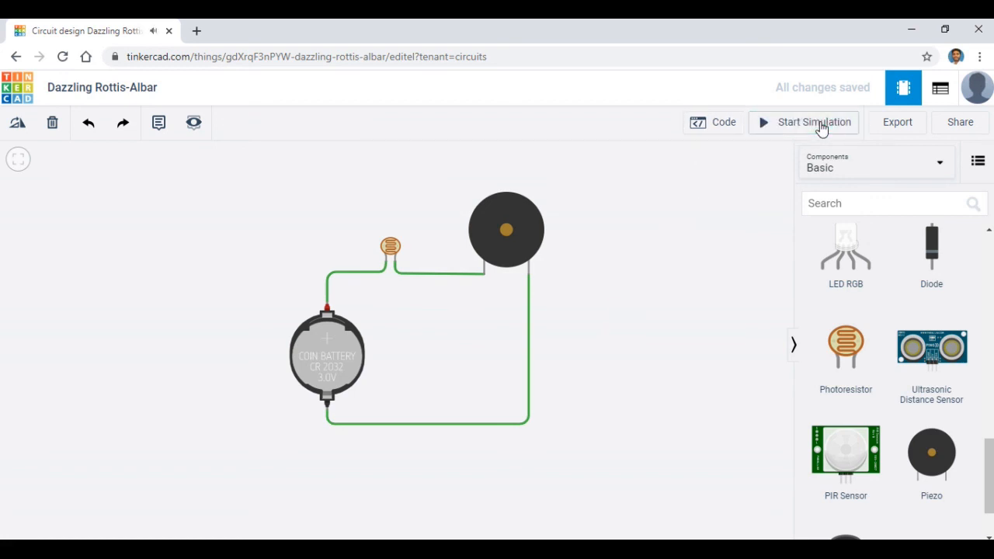